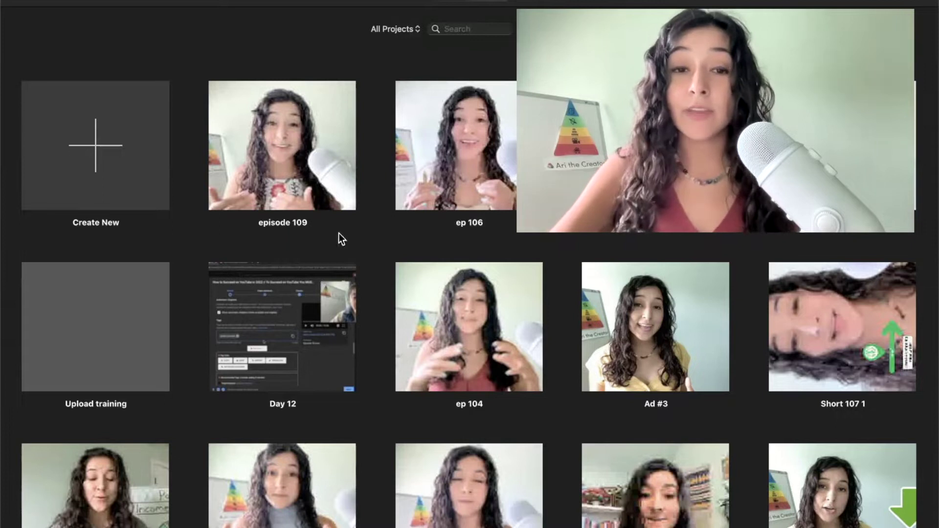
Duplicate the episode 109 project
mouse_move(318, 219)
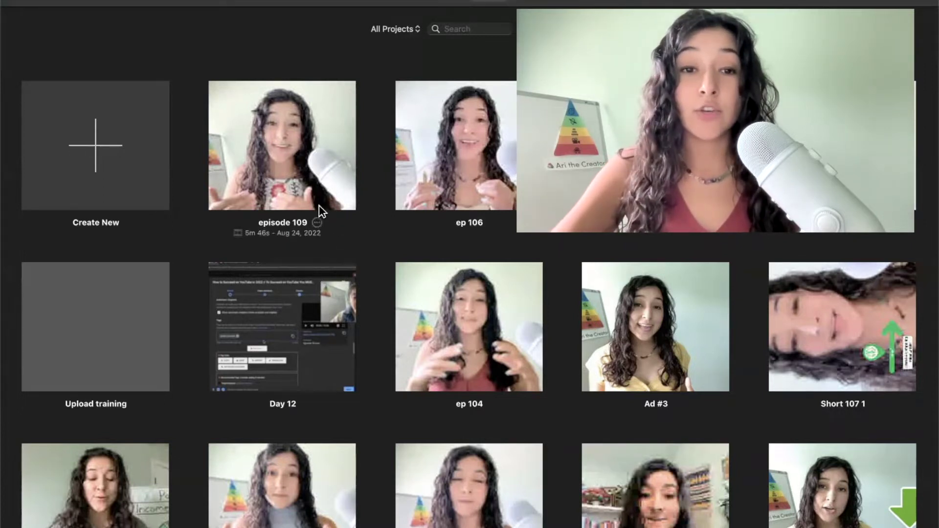
left_click(317, 224)
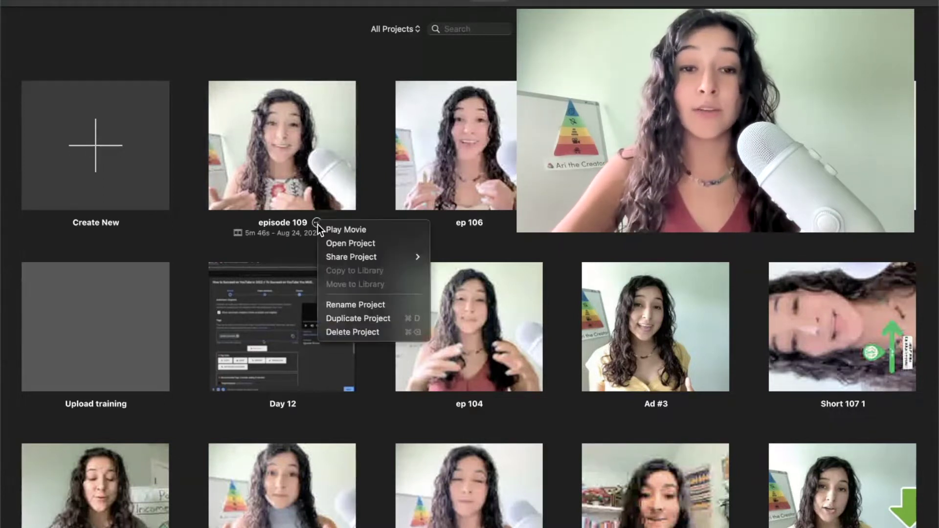
left_click(361, 318)
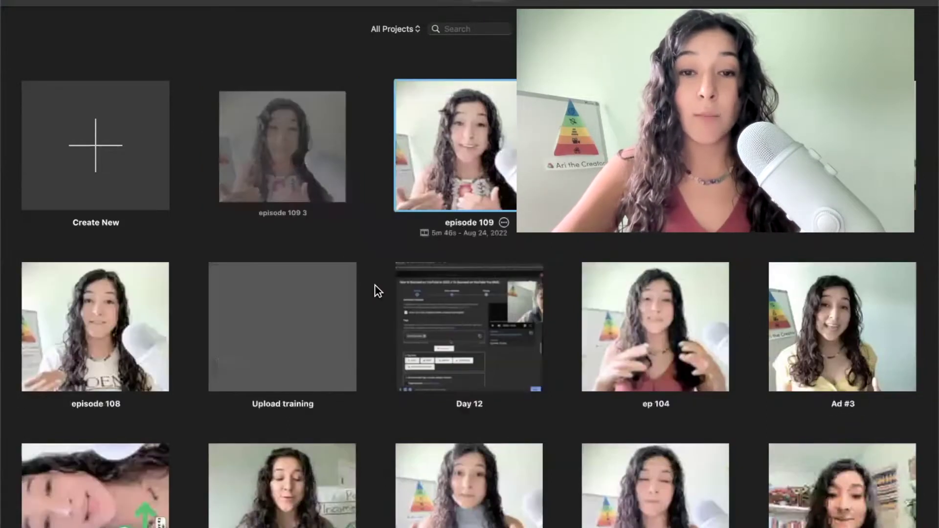
Rename the copy to 'short 110' and open it in the editor
mouse_move(283, 237)
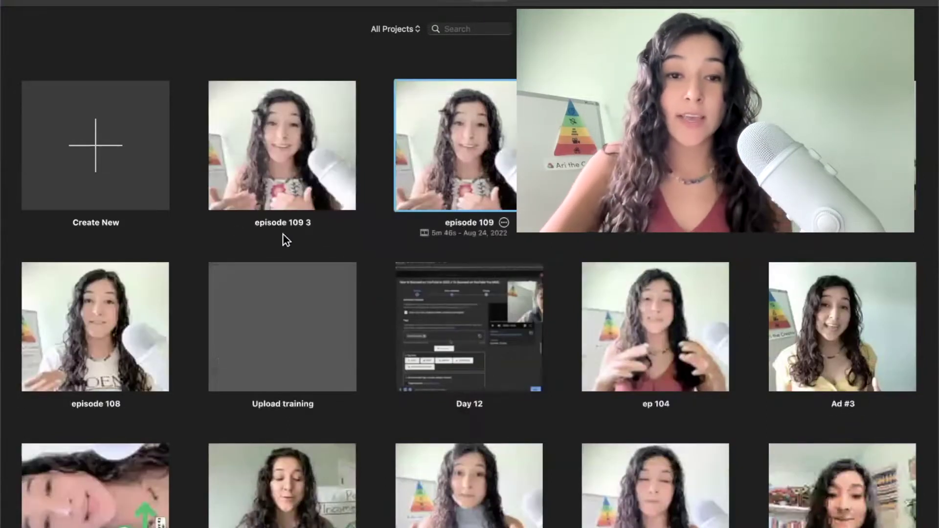
left_click(319, 224)
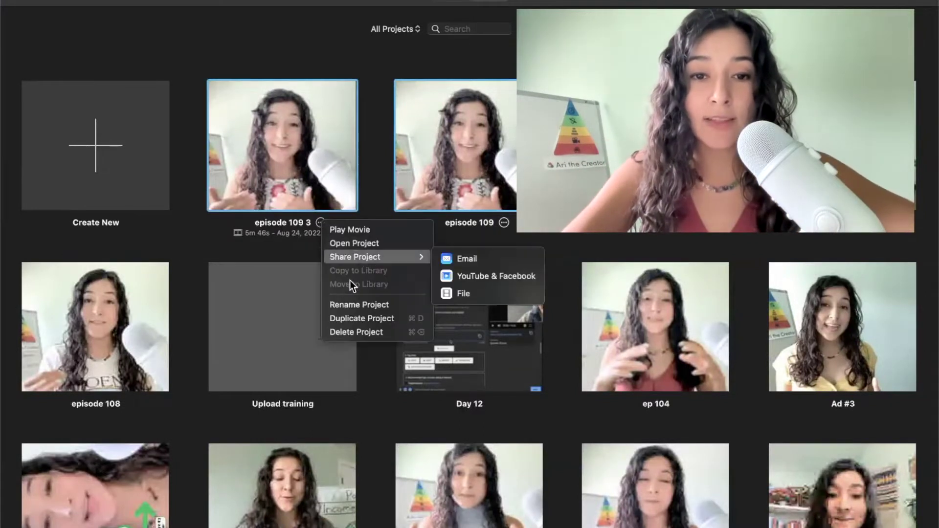
left_click(360, 305)
type("shor")
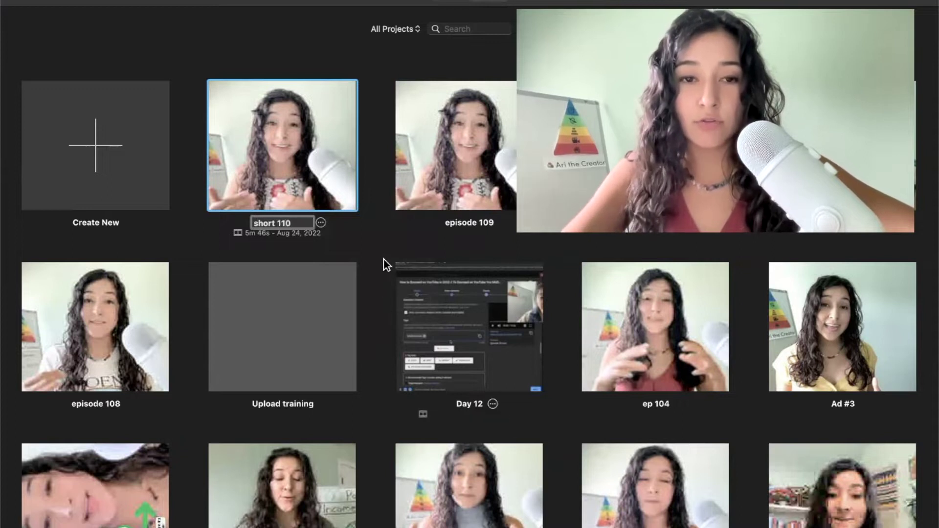
type("t 110")
left_click(382, 260)
left_click(322, 184)
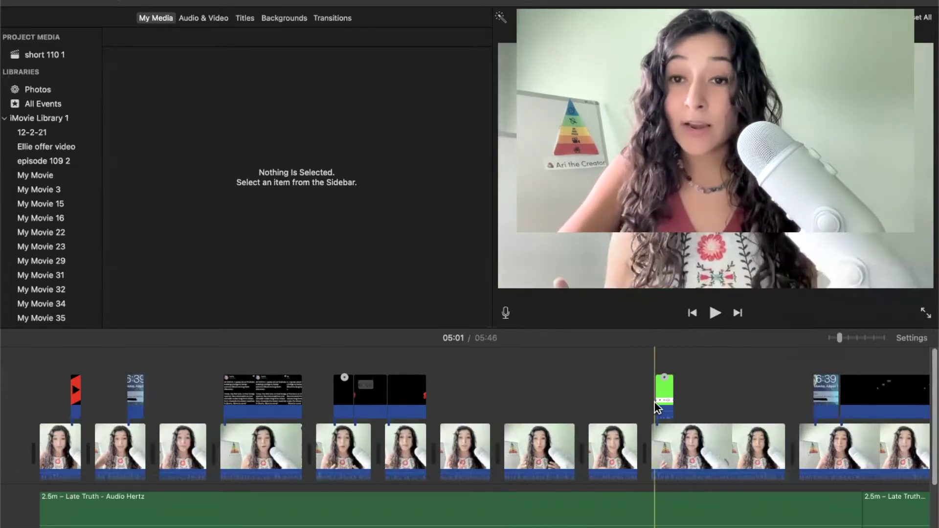
Scroll down the timeline while cutting the project down to about 01:05
scroll(555, 397, "down", 2)
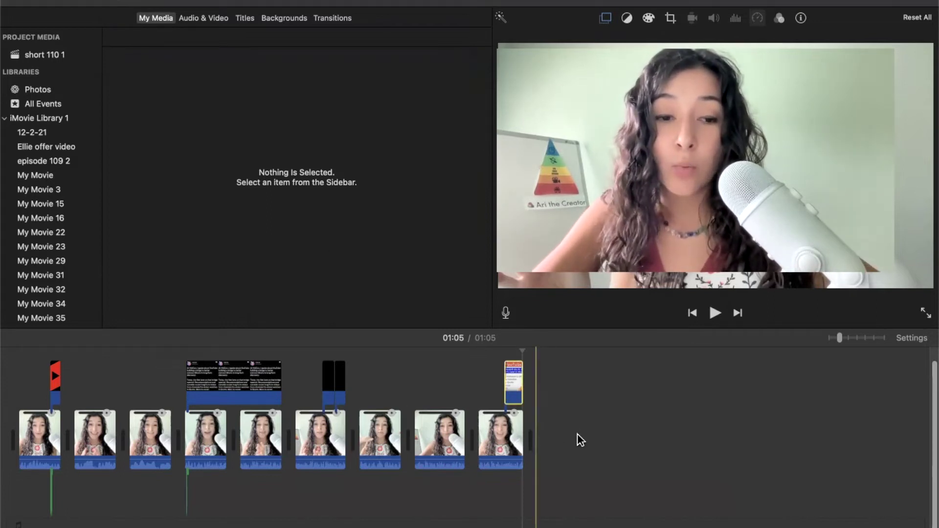
Select all nine main clips and set a custom 109% playback speed
key("super+r")
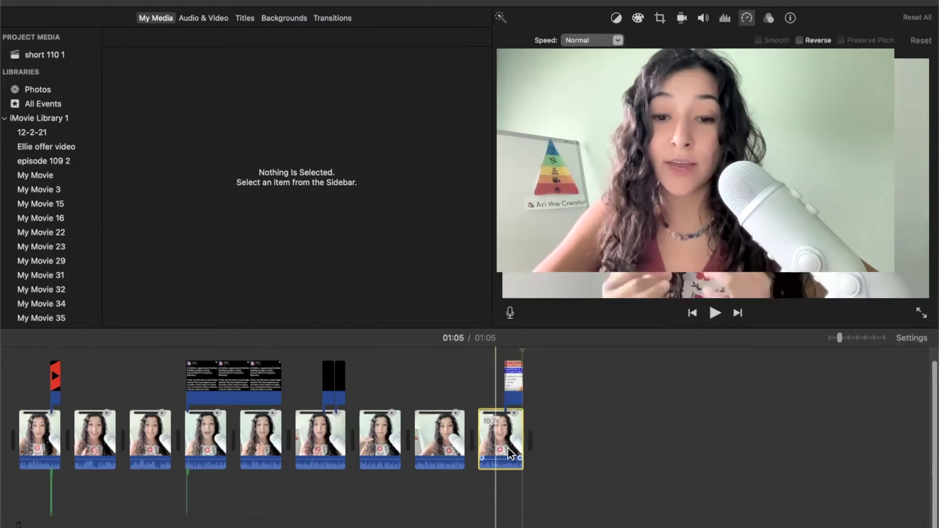
left_click(565, 454)
left_click_drag(557, 444, 31, 451)
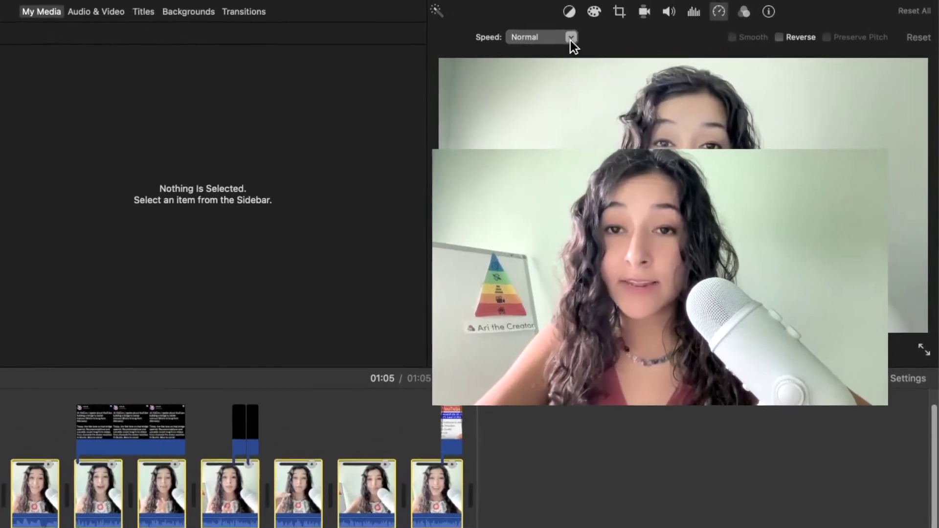
left_click(571, 38)
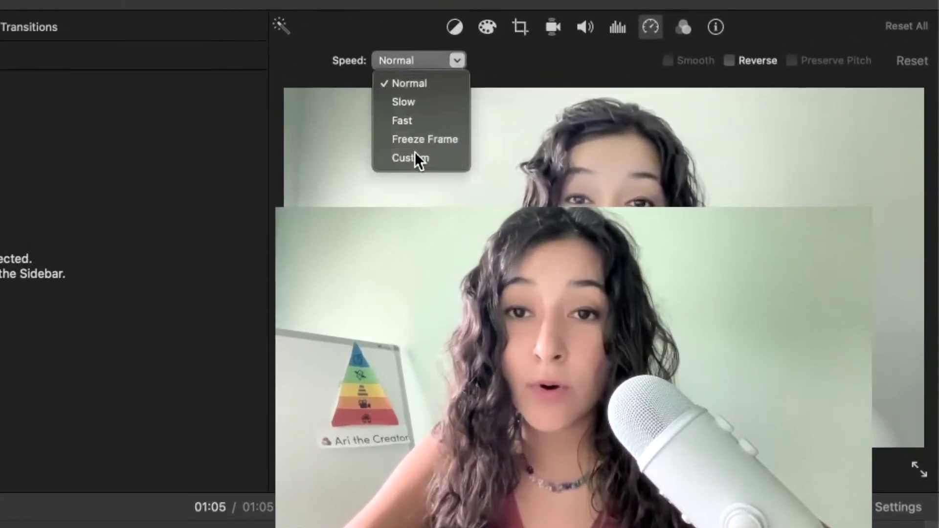
left_click(442, 143)
left_click(498, 60)
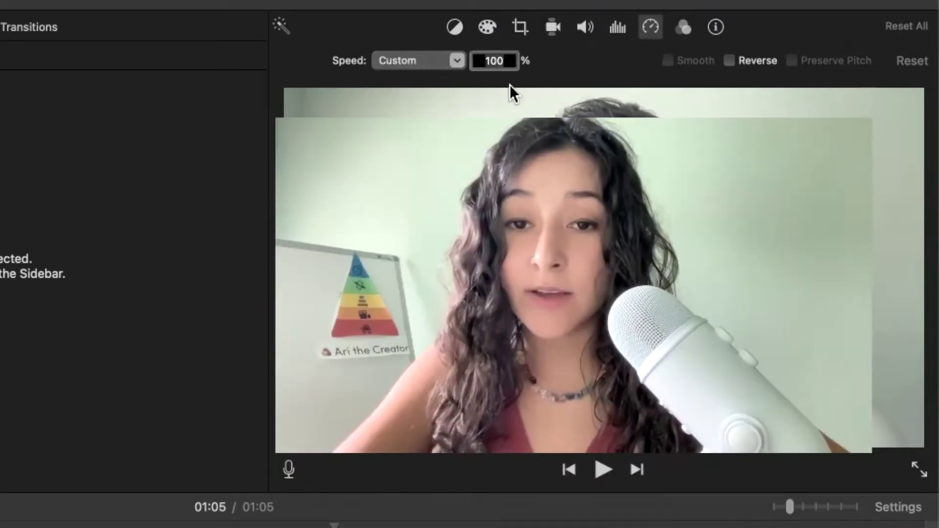
key("Return")
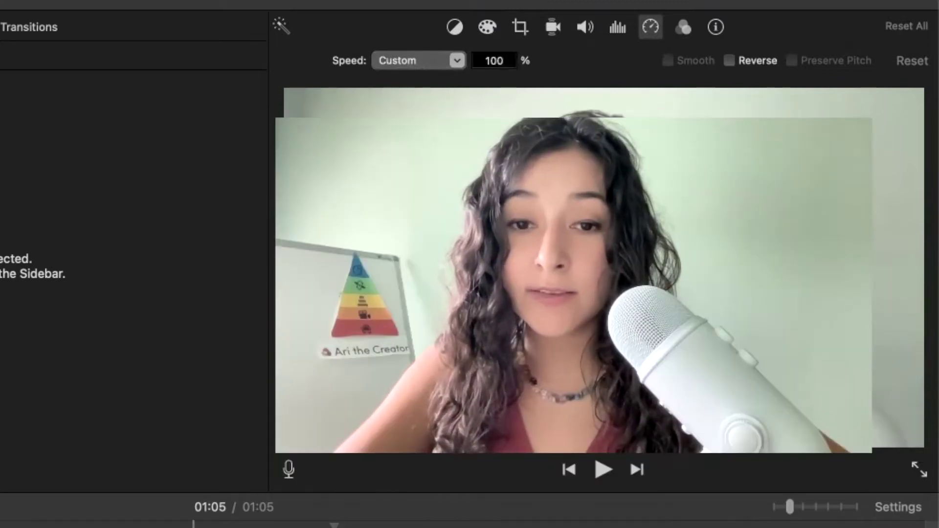
left_click(497, 64)
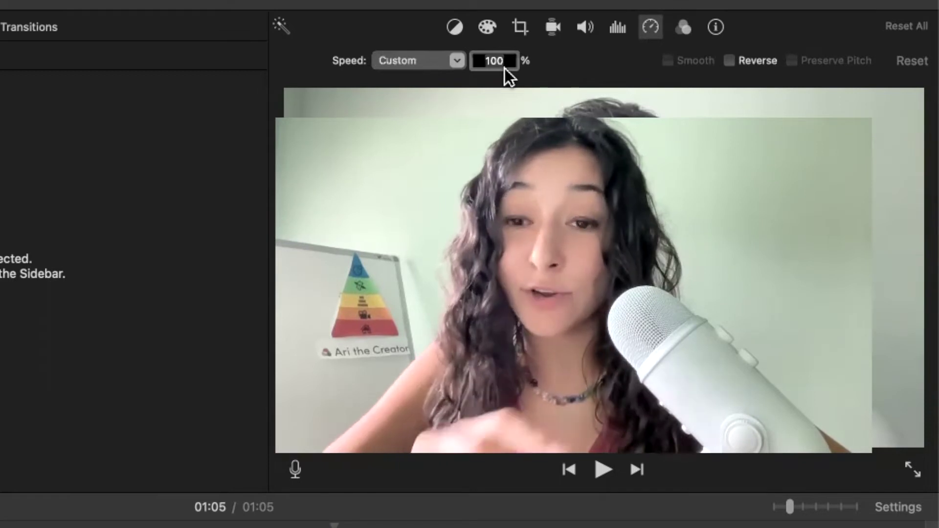
type("109")
key("Return")
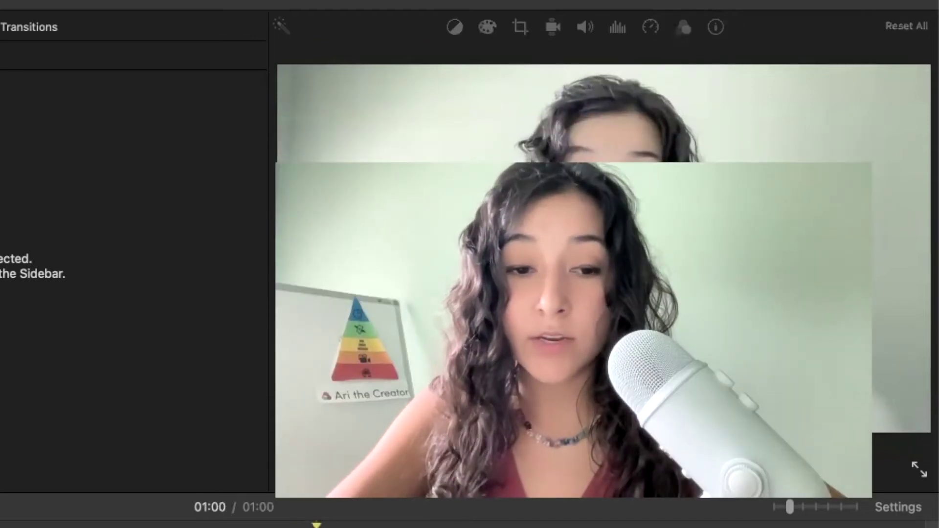
Play the sped-up short from the start, then enable Preserve Pitch on all nine clips
left_click(650, 27)
left_click_drag(450, 60, 456, 61)
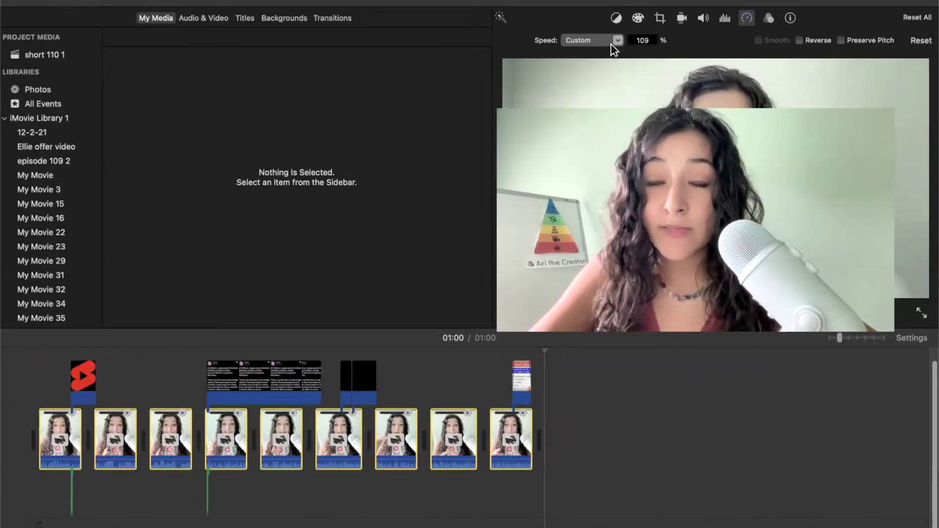
left_click(27, 400)
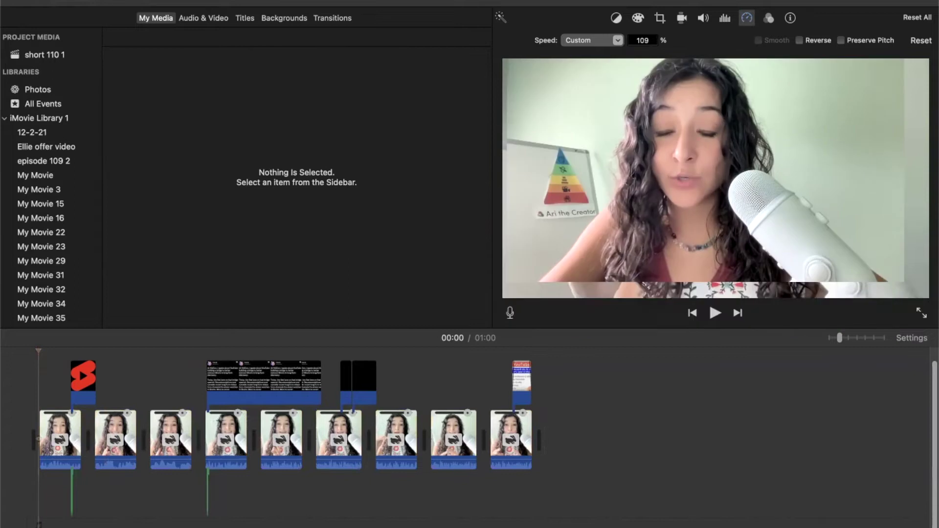
left_click(715, 313)
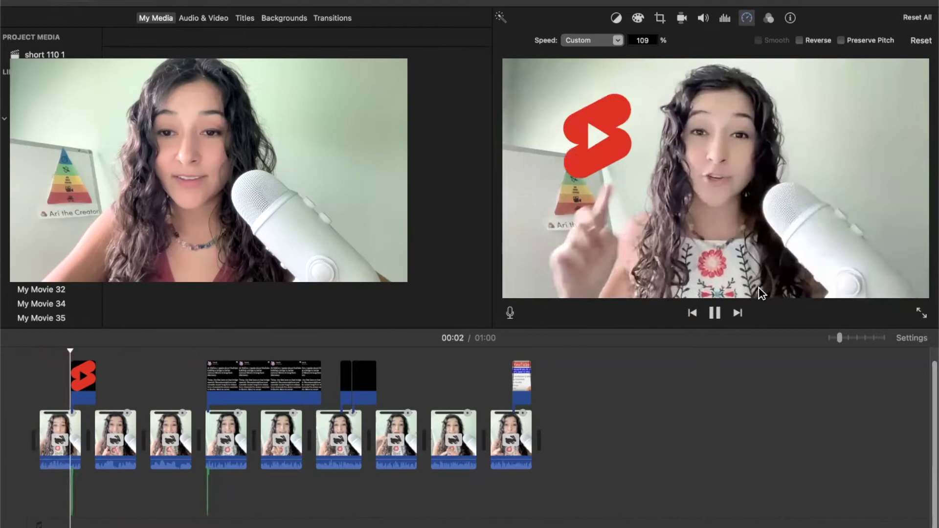
left_click(714, 313)
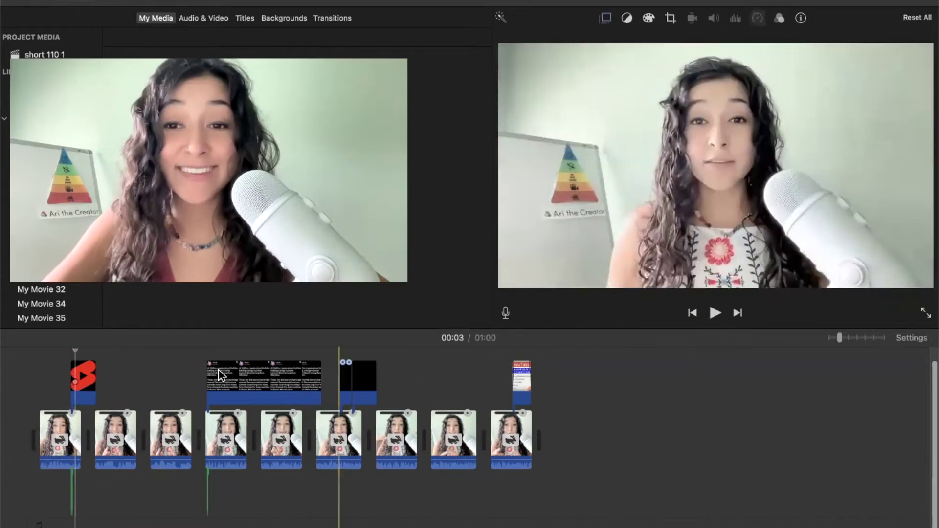
left_click_drag(618, 438, 12, 430)
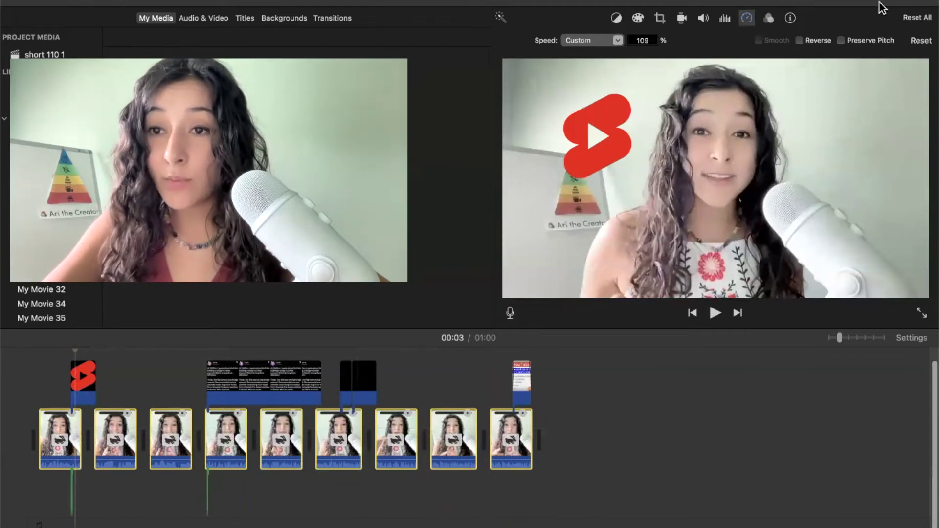
left_click(841, 40)
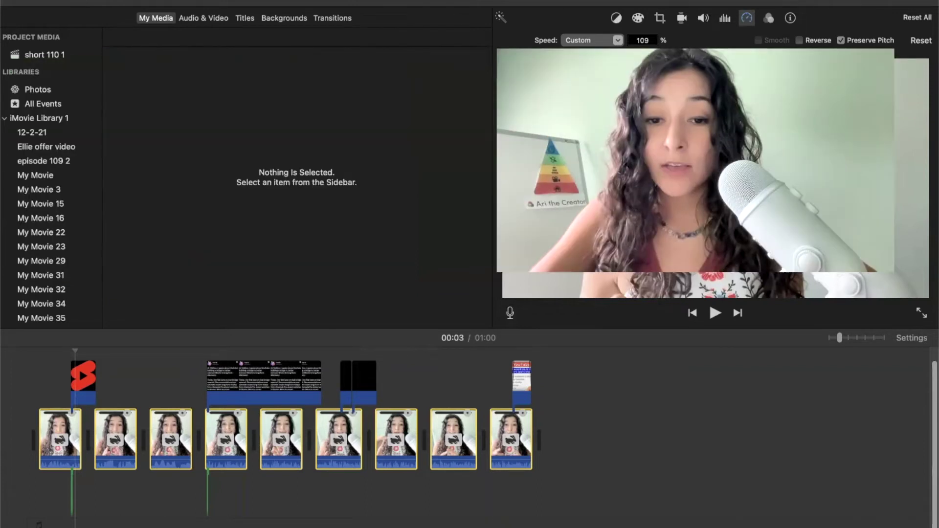
left_click(756, 360)
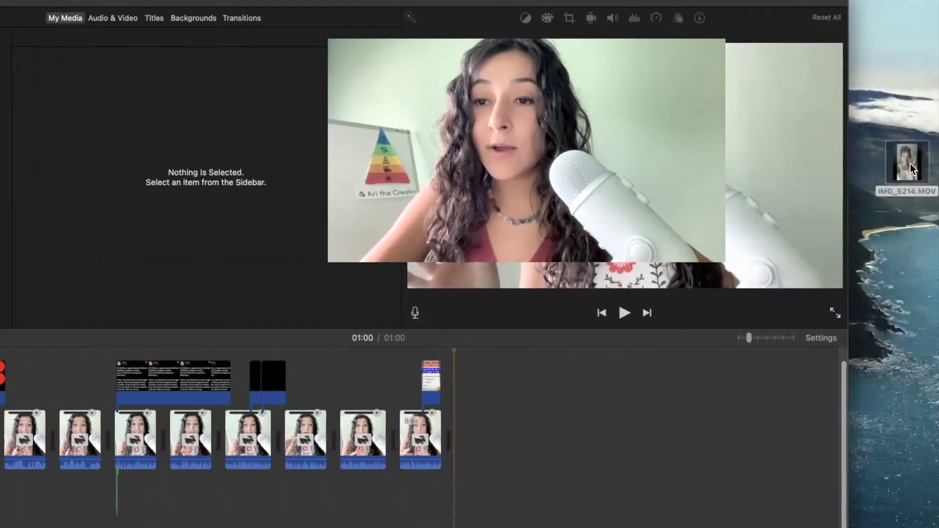
left_click_drag(908, 161, 554, 450)
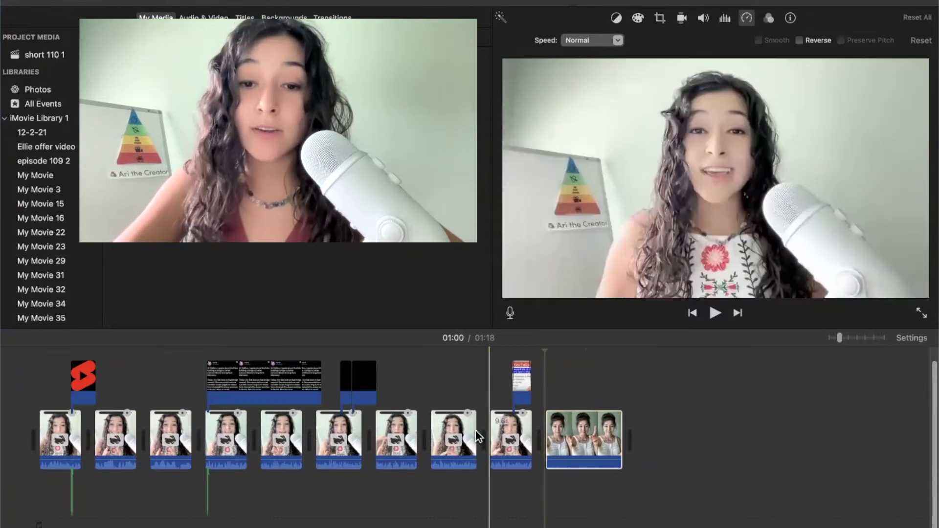
left_click(583, 449)
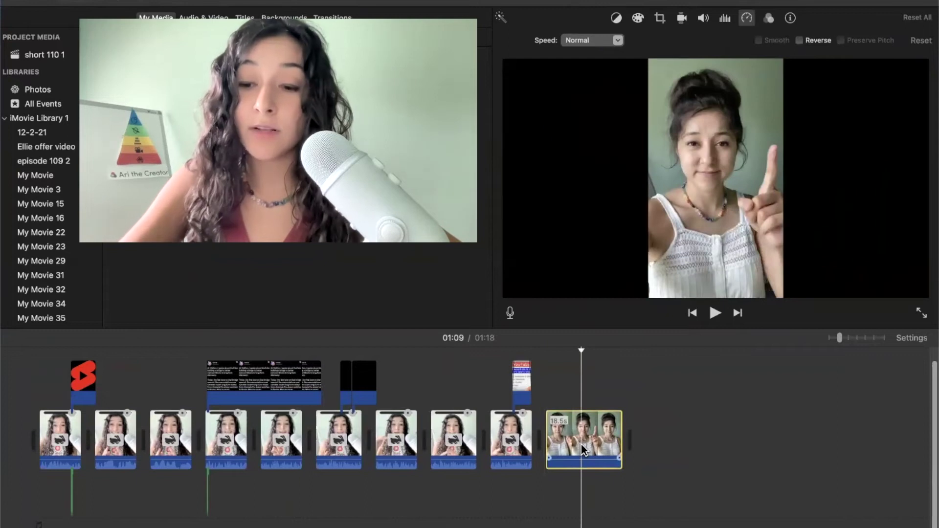
key("Delete")
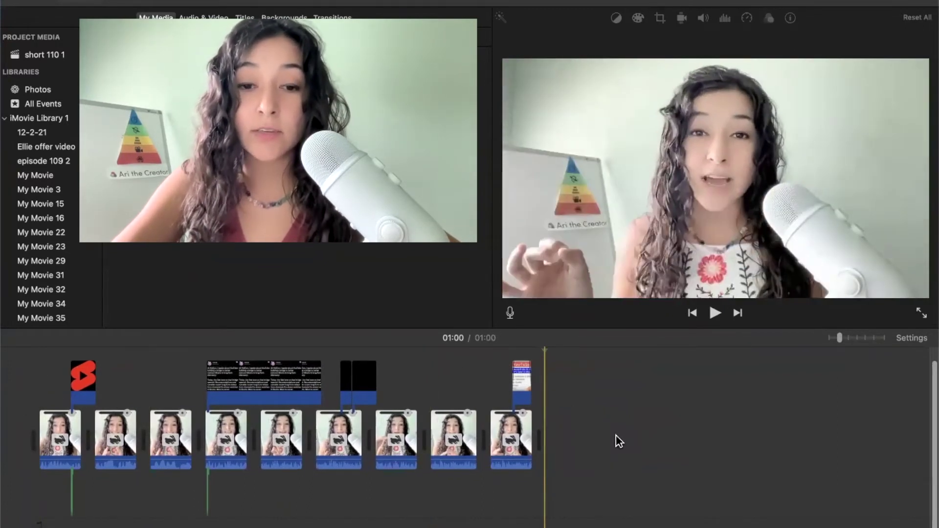
Rotate all nine timeline clips 90° counterclockwise, then deselect them
left_click_drag(621, 441, 24, 446)
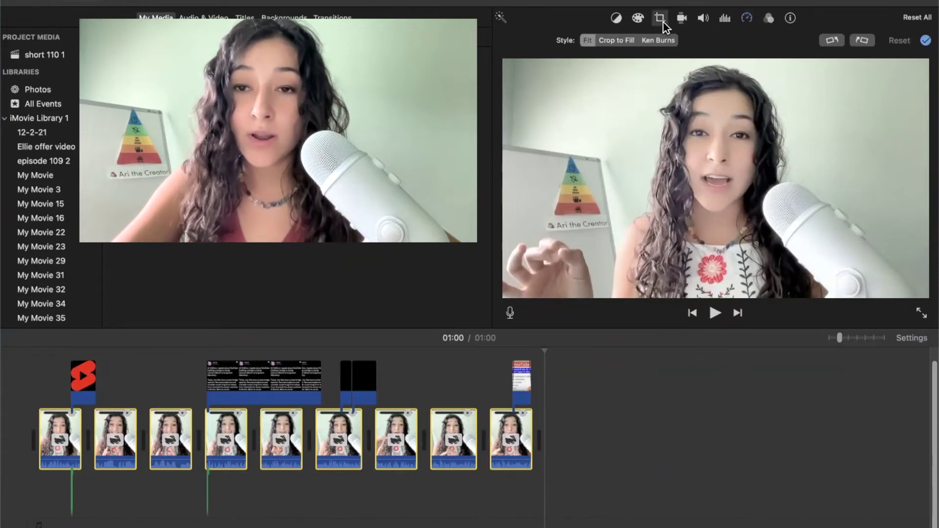
left_click(832, 40)
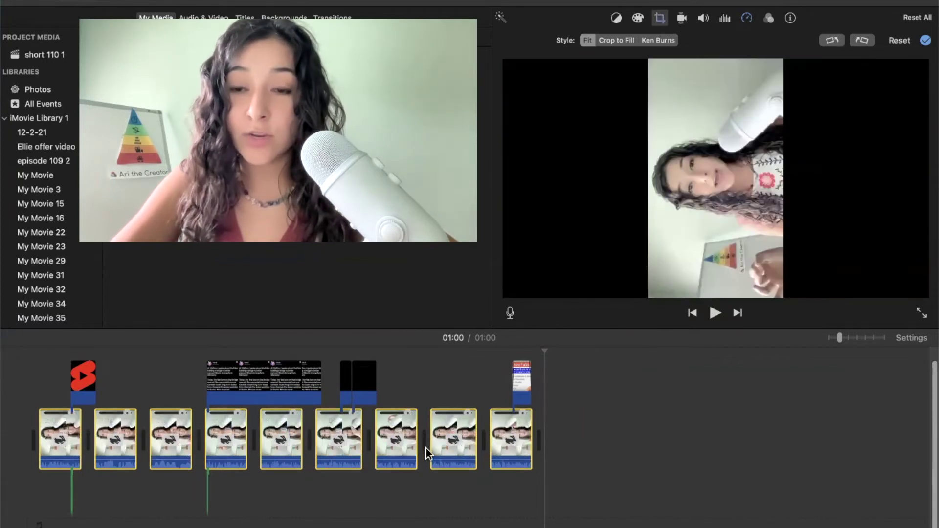
left_click(629, 455)
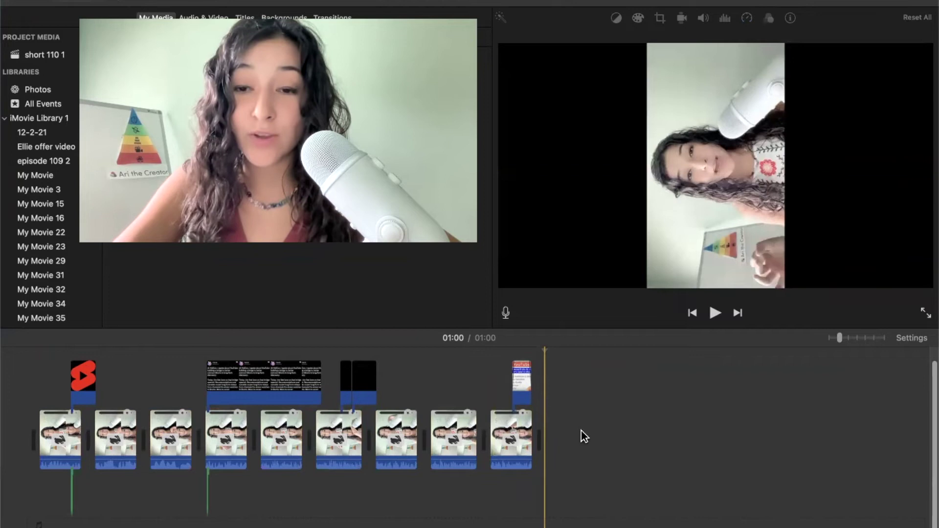
Crop the first two clips to fill the frame, shifting each crop down over the face
left_click(49, 441)
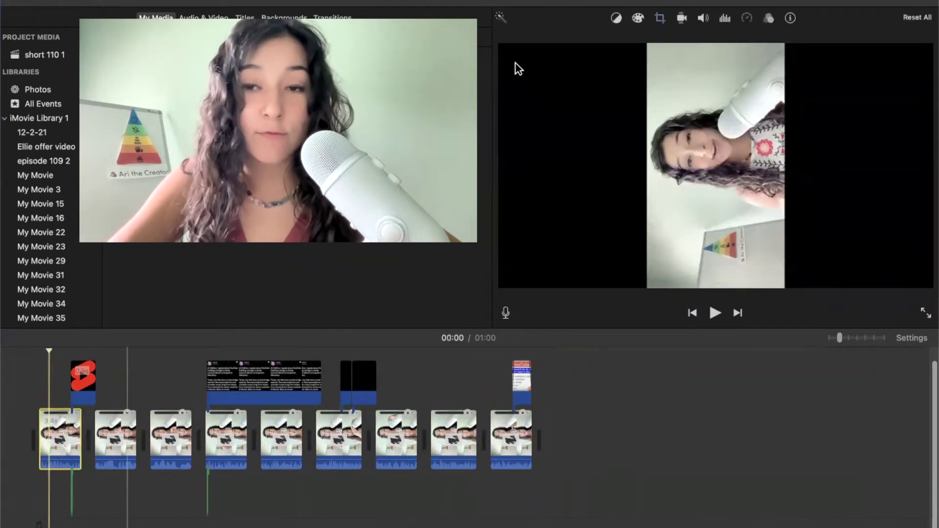
left_click(661, 18)
left_click(626, 41)
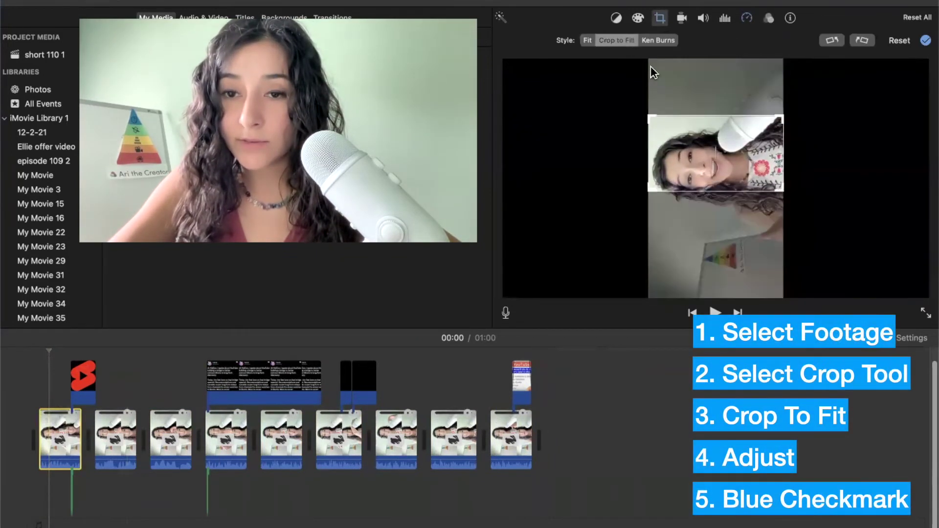
left_click_drag(688, 147, 688, 171)
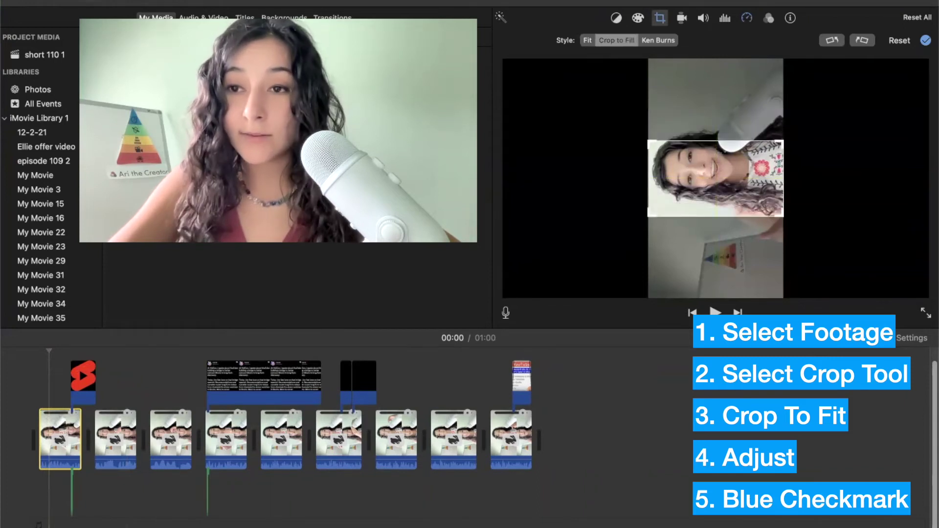
left_click(926, 41)
left_click(115, 440)
left_click(747, 18)
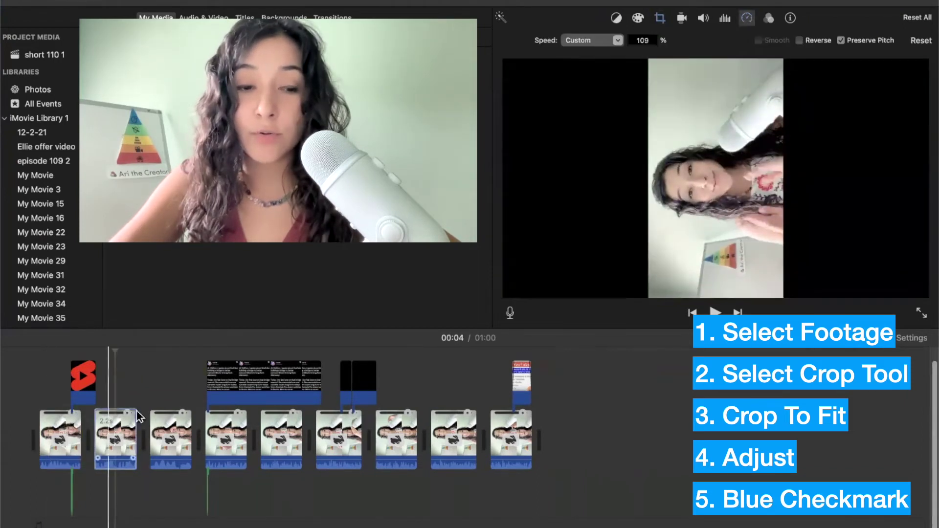
left_click(660, 19)
left_click(619, 41)
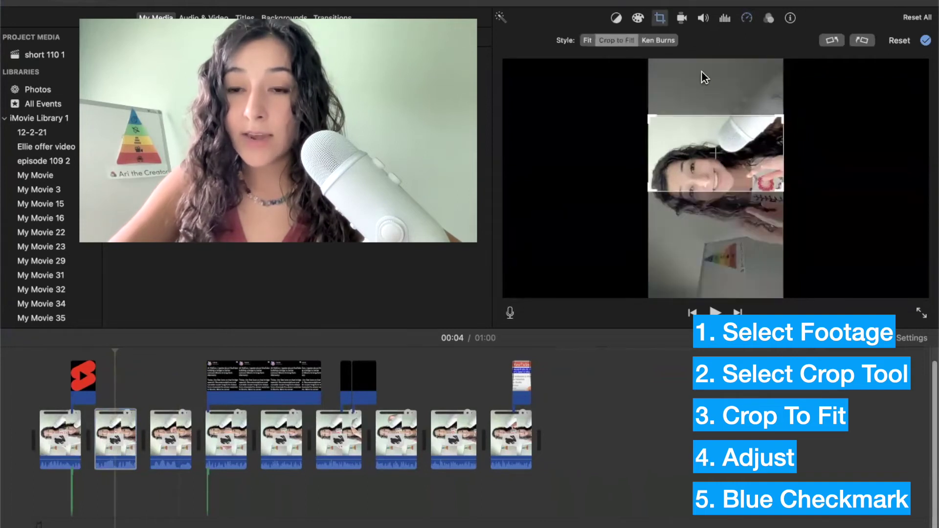
left_click_drag(757, 149, 757, 176)
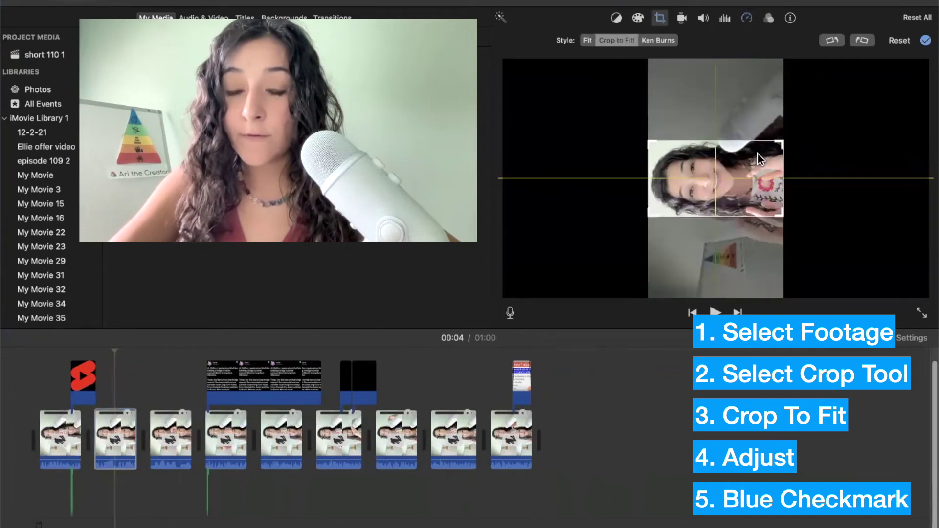
left_click(926, 41)
Crop clips three and four to fill the frame, then select the five overlay clips
left_click(161, 426)
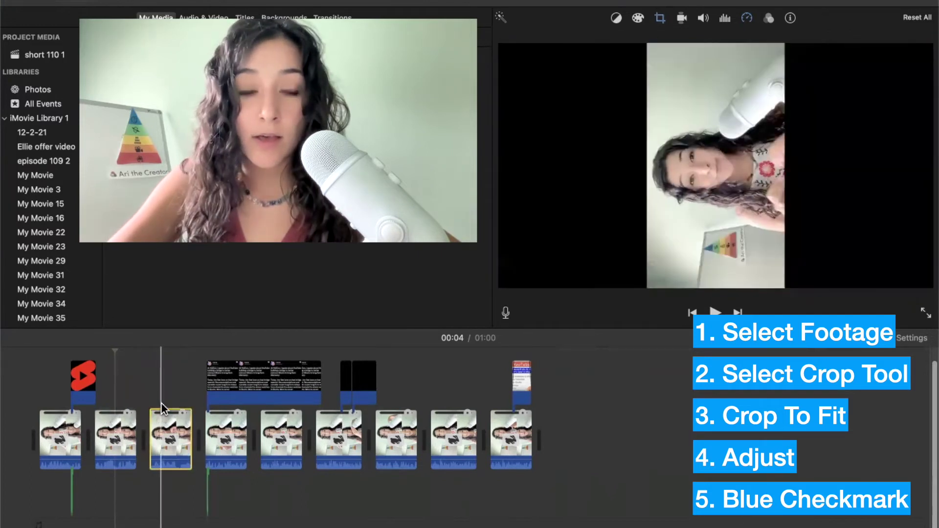
left_click(162, 403)
left_click(661, 21)
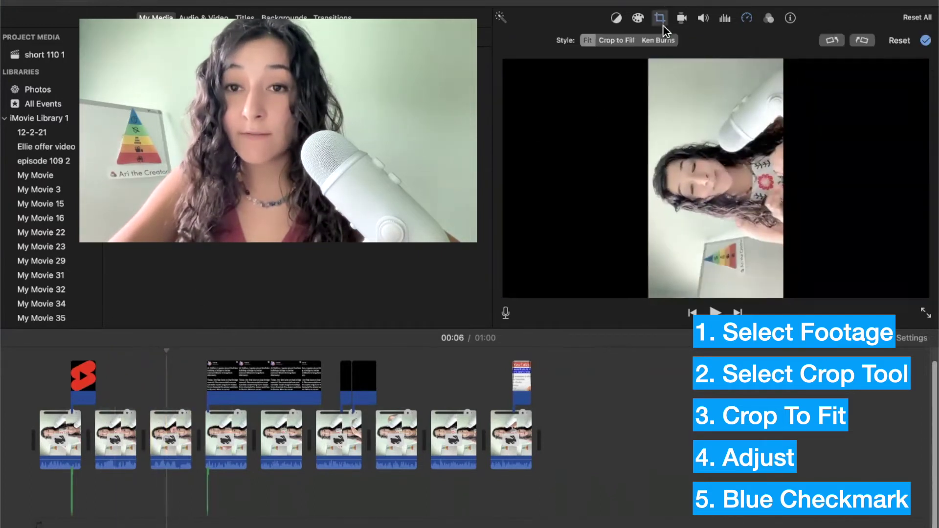
left_click(617, 40)
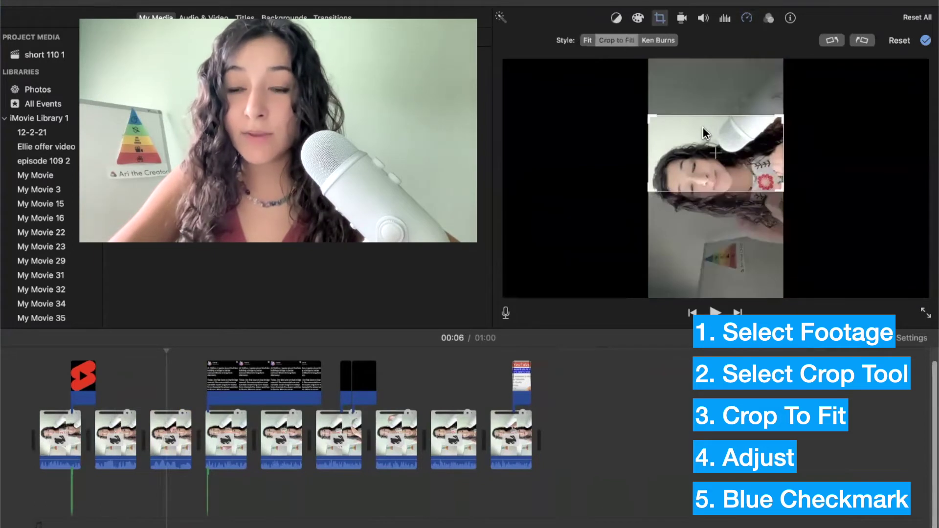
left_click_drag(703, 127, 711, 158)
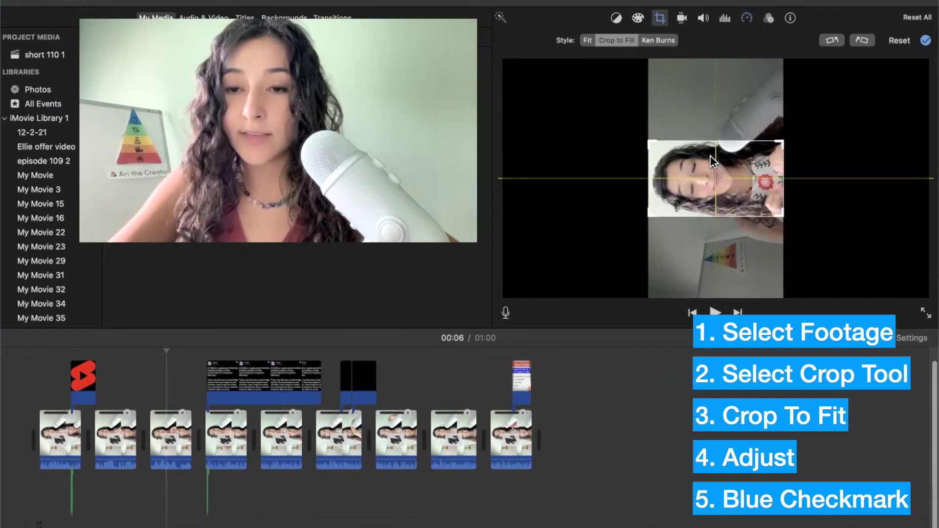
left_click(926, 40)
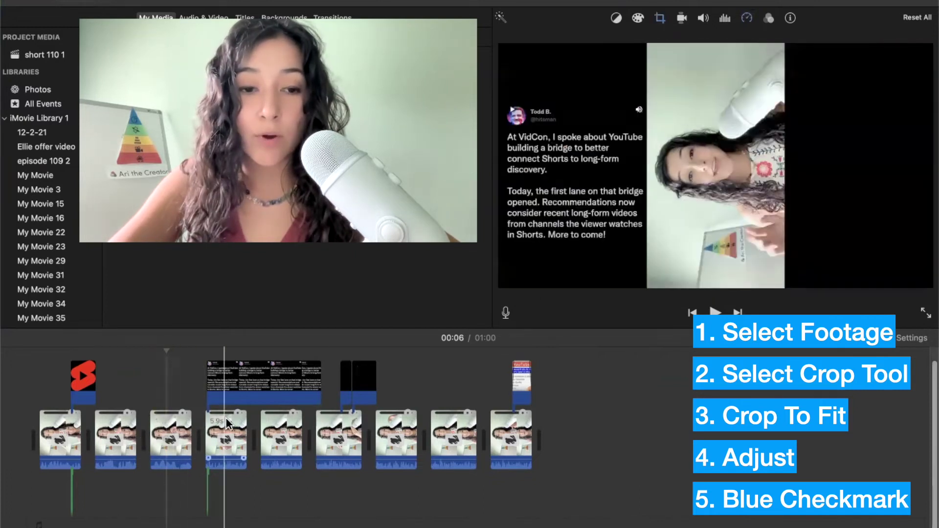
left_click(228, 421)
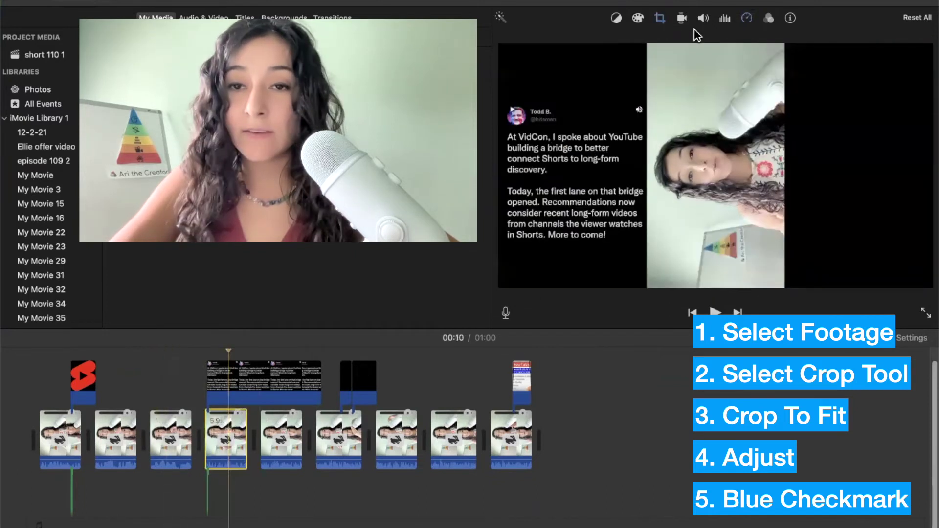
left_click(660, 19)
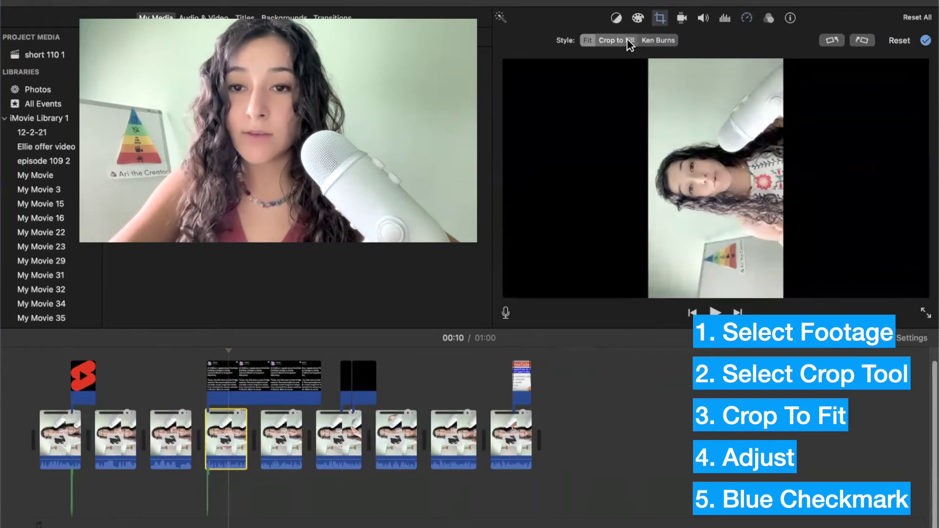
left_click(630, 44)
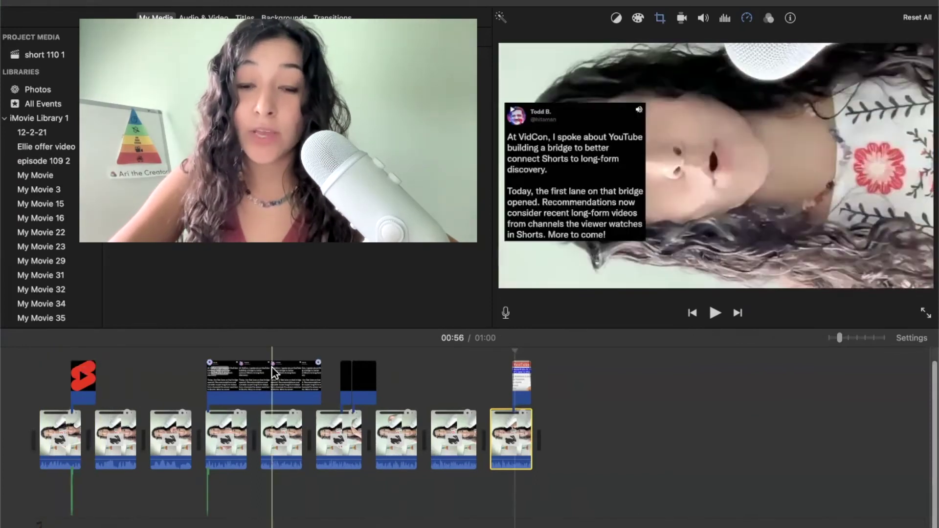
left_click(579, 375)
left_click_drag(590, 376, 54, 377)
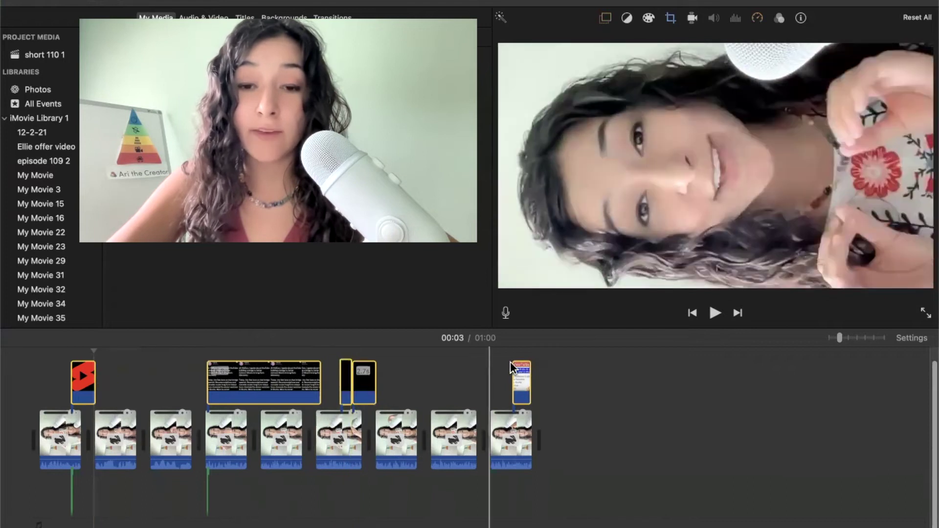
Reselect the five overlay clips, rotate them sideways and apply the change
left_click(586, 375)
left_click_drag(589, 375, 46, 377)
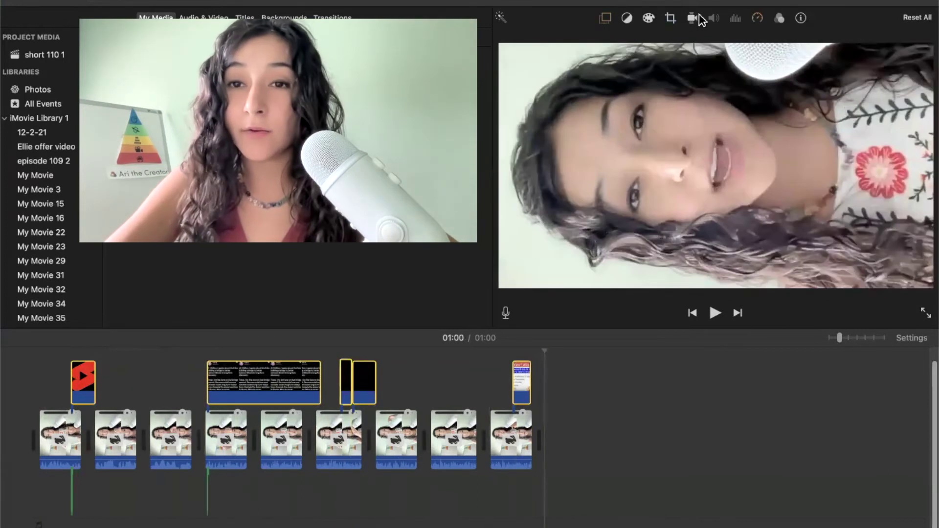
left_click(670, 18)
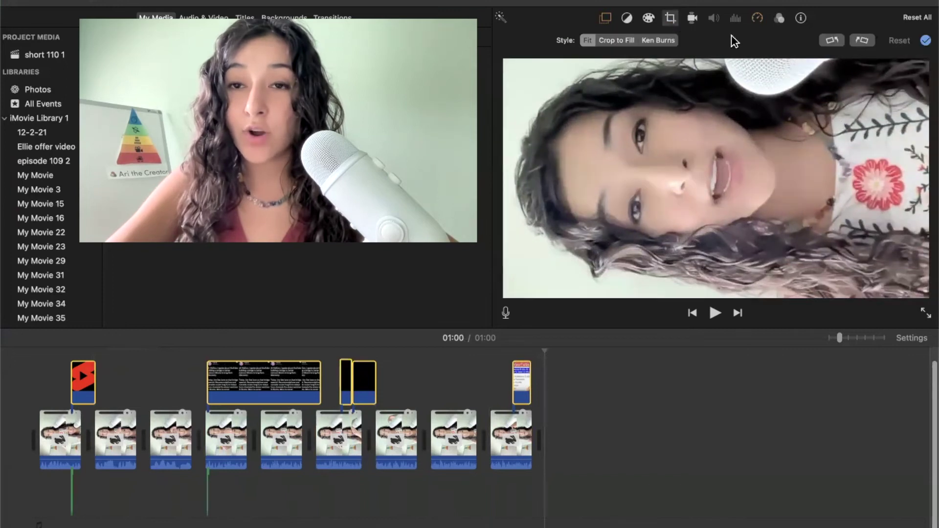
left_click(833, 40)
left_click(926, 40)
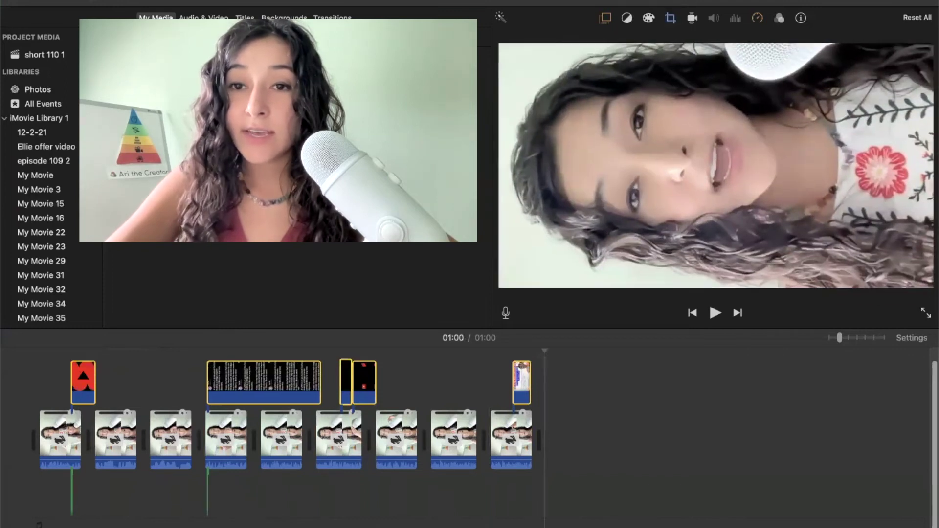
left_click(596, 393)
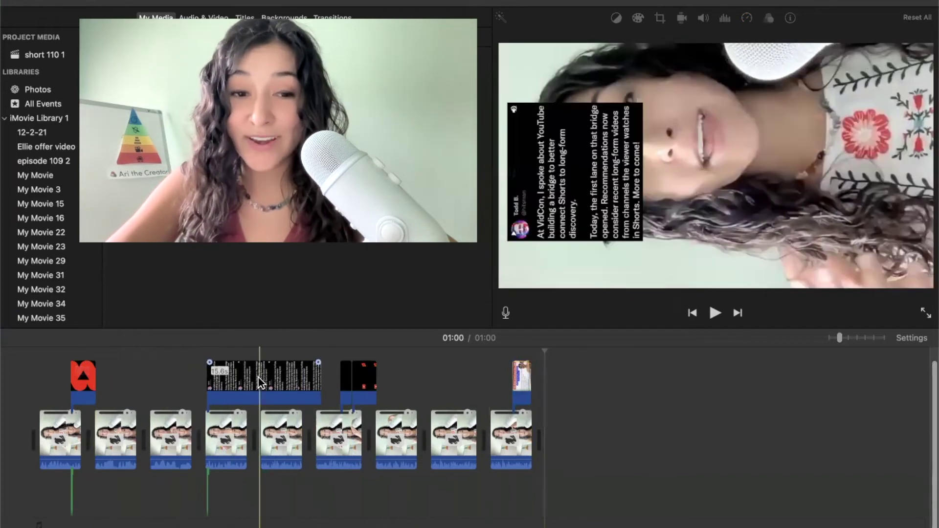
Move the red logo and text-screenshot overlays to the right side of the frame
left_click(91, 382)
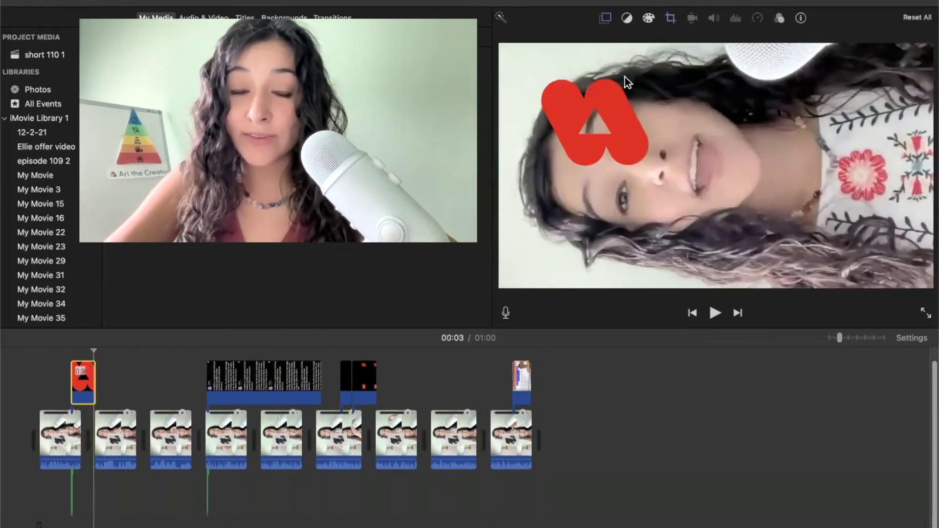
left_click(606, 18)
left_click_drag(593, 153, 818, 202)
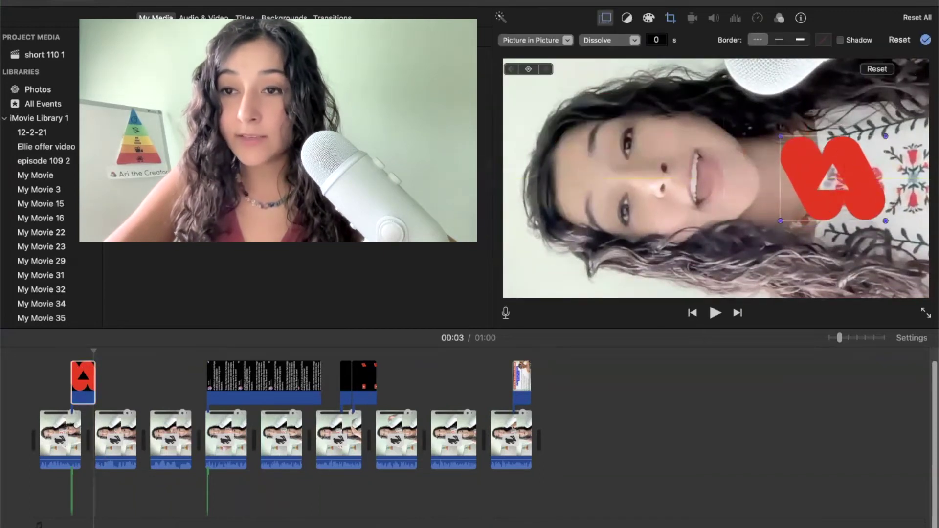
left_click(259, 381)
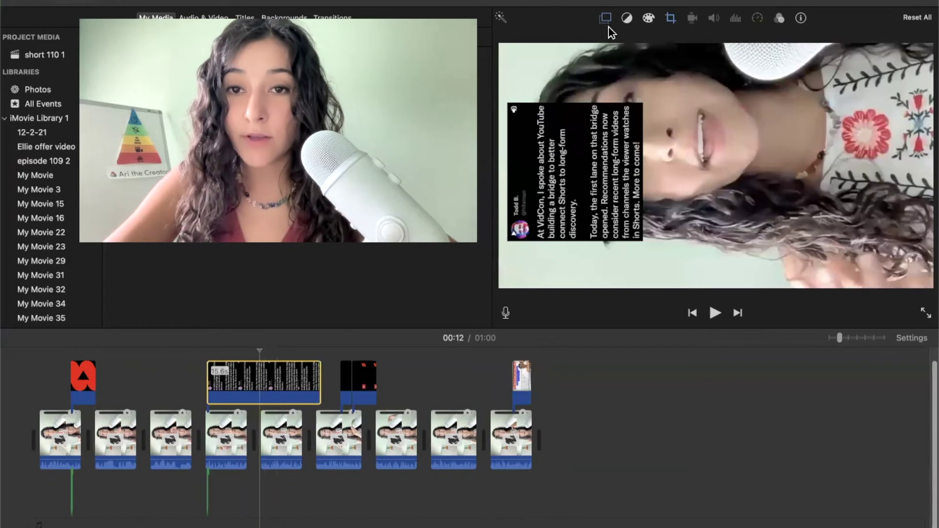
left_click(606, 18)
left_click_drag(578, 176, 839, 183)
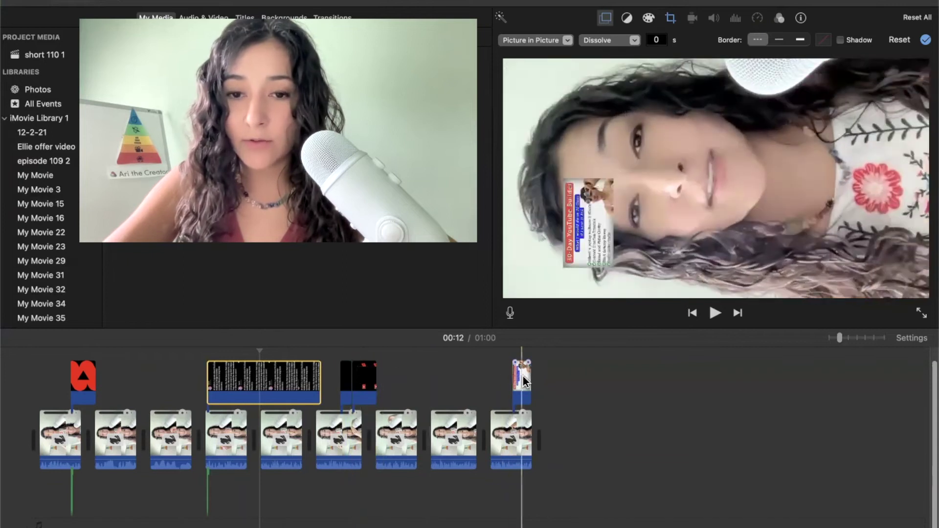
Move the last overlay to the right side and enlarge it
left_click(522, 375)
left_click_drag(597, 215, 839, 193)
left_click_drag(865, 157, 894, 106)
left_click(613, 382)
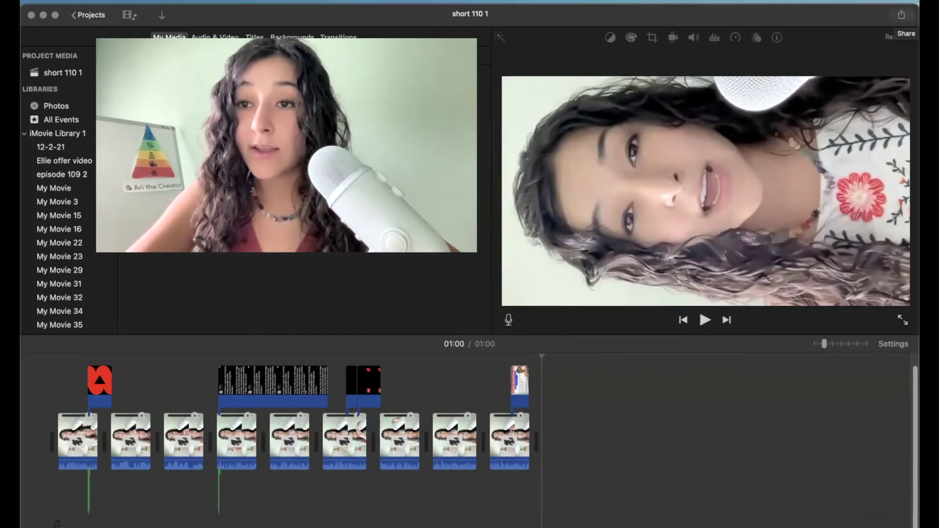
Export the movie at 720p, High quality, saving short 110 1.mp4 to the Desktop
left_click(902, 15)
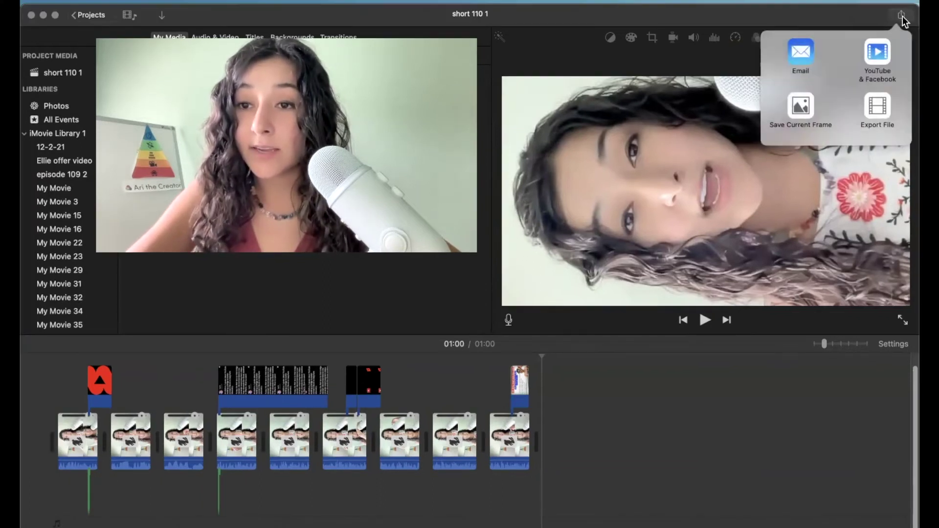
left_click(875, 105)
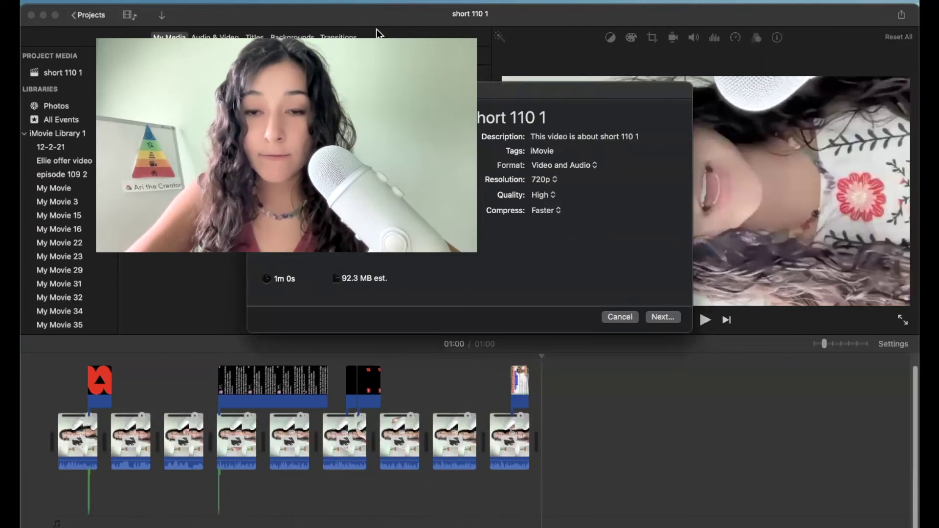
left_click(663, 316)
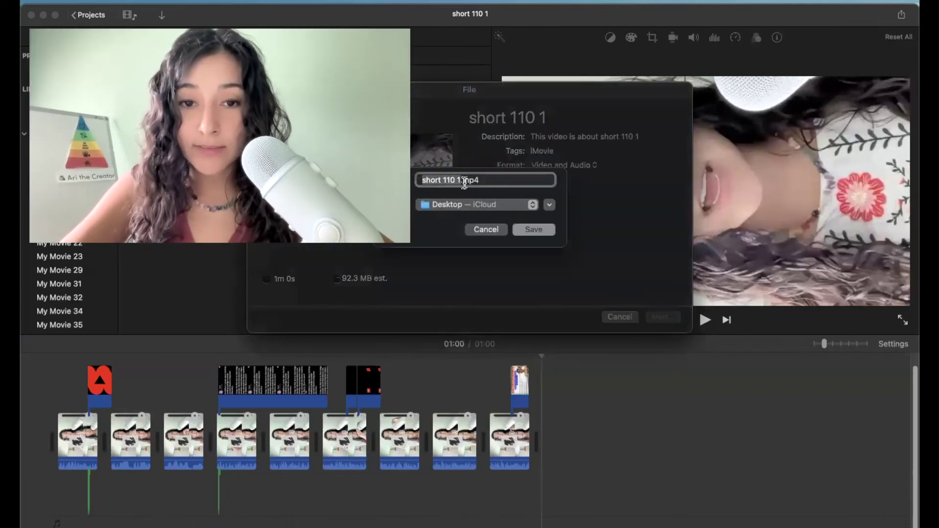
left_click(542, 231)
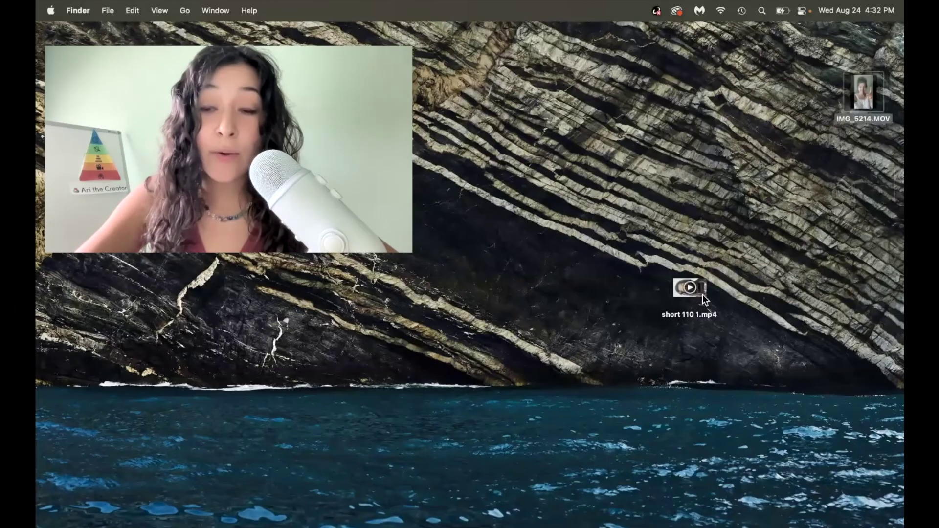
Preview short 110 1.mp4 in GoPro Player, close it, and reselect the file
left_click(702, 294)
double_click(703, 295)
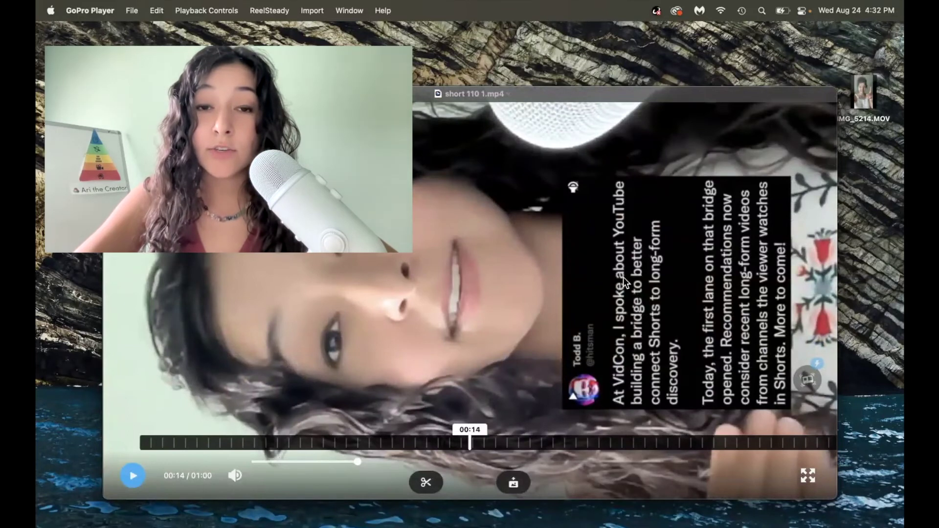
left_click_drag(623, 286, 706, 479)
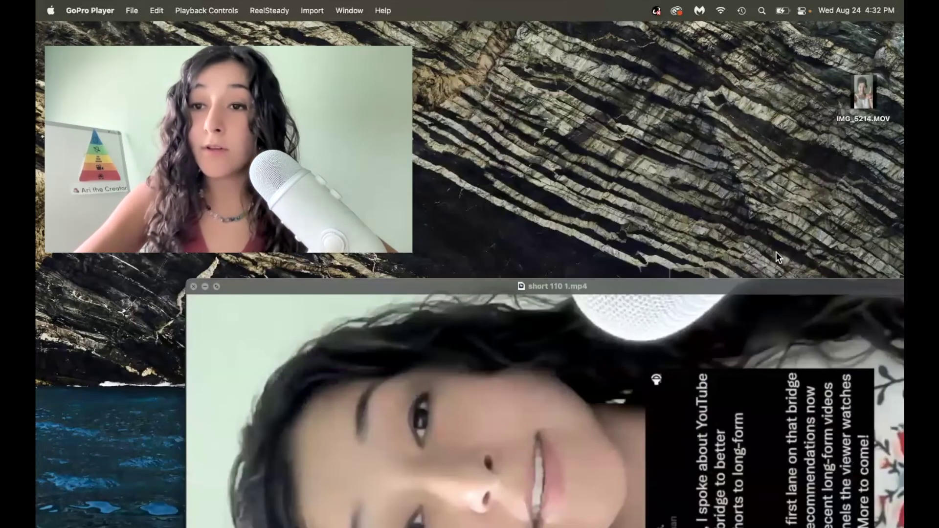
key("super+w")
left_click(701, 292)
Open the exported short 110 1.mp4 in QuickTime Player and move its window lower on screen
right_click(703, 293)
mouse_move(727, 313)
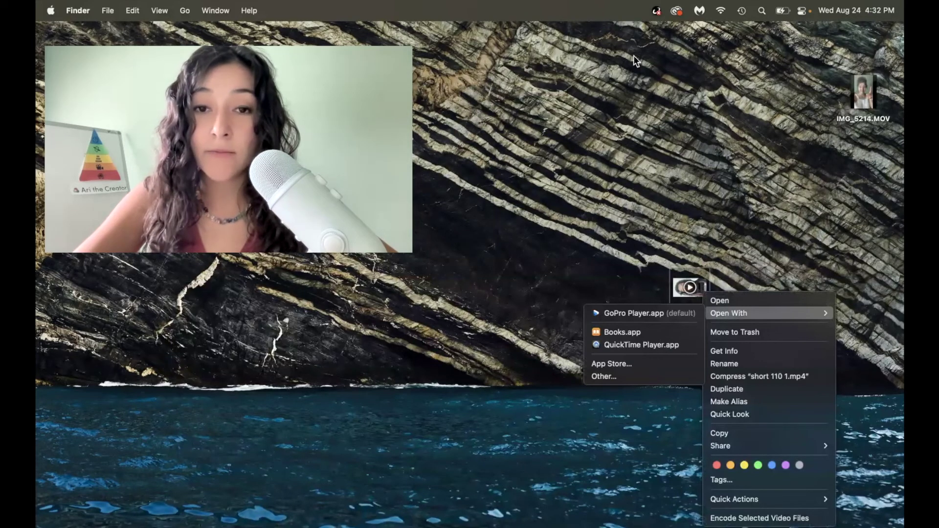
left_click(640, 344)
left_click_drag(500, 72, 525, 266)
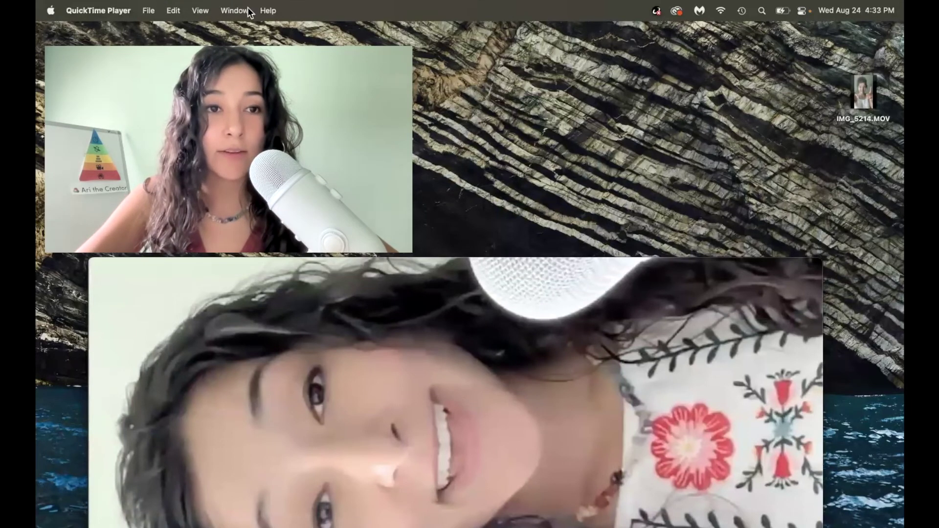
Rotate the video from the Edit menu so it plays upright in a tall portrait frame
left_click(174, 9)
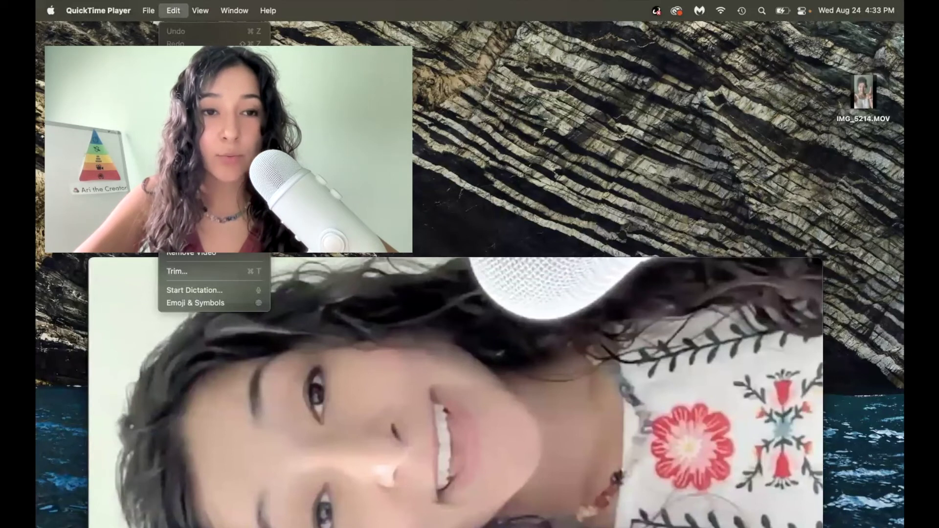
left_click(200, 215)
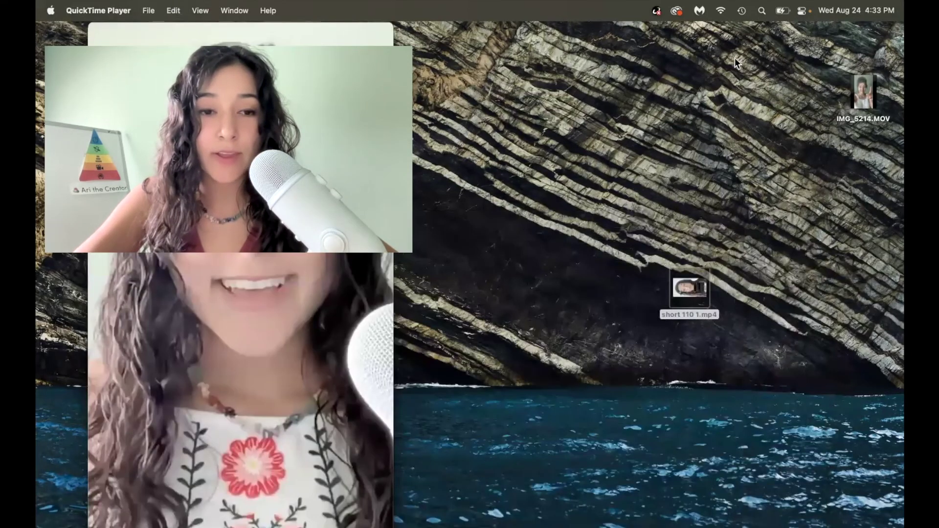
mouse_move(321, 155)
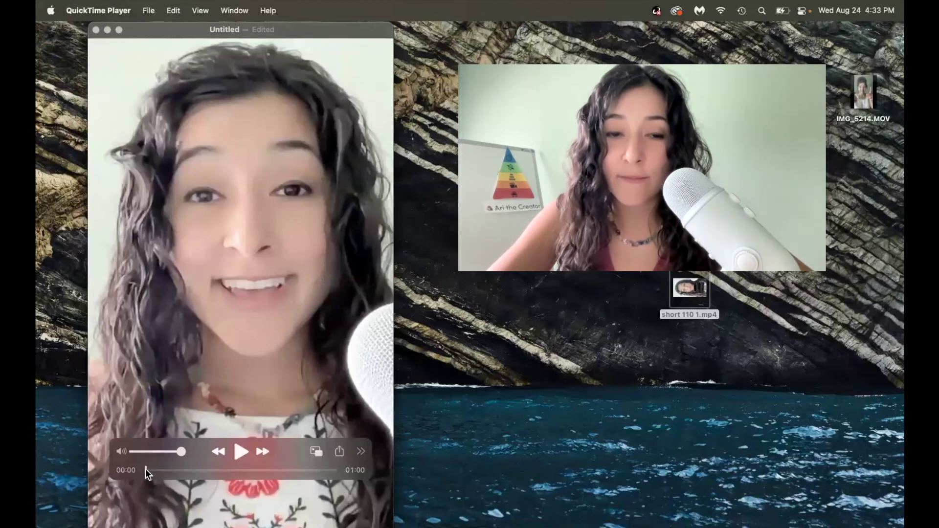
left_click_drag(151, 469, 316, 468)
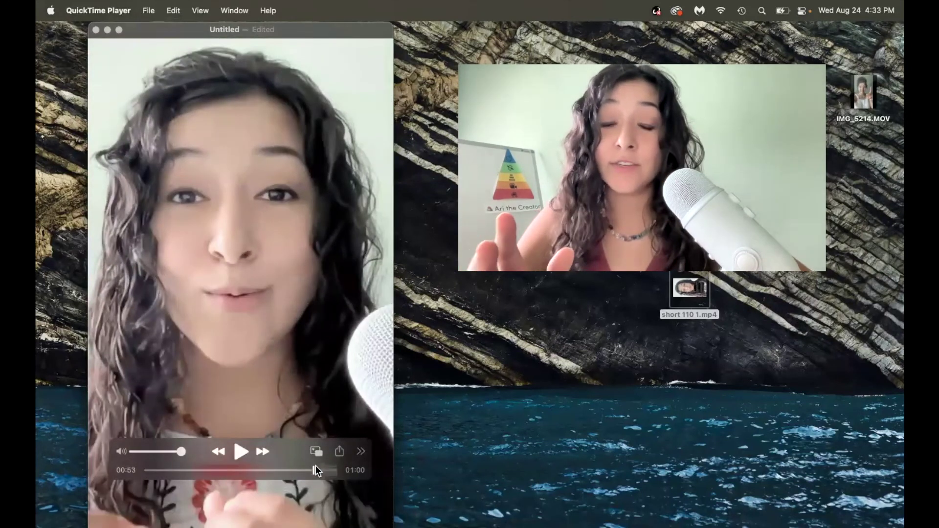